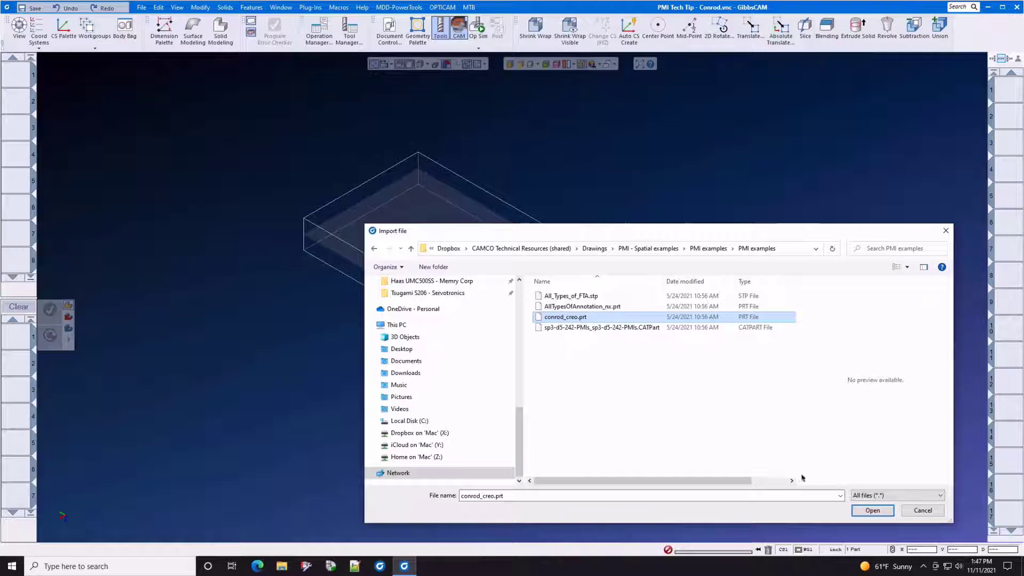
# Import conrod_creo.prt and display the connecting rod in its CAD Color
pyautogui.click(873, 512)
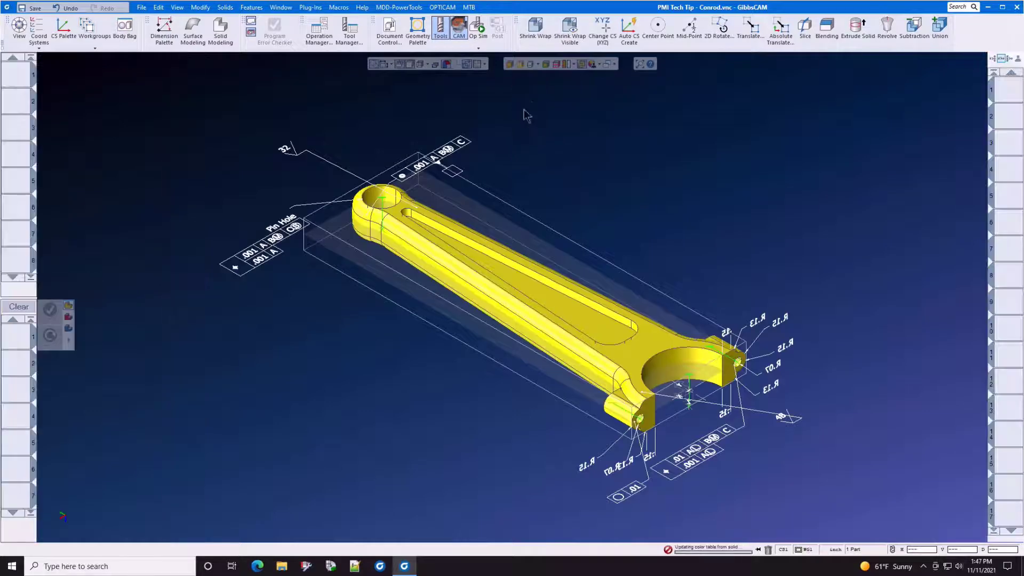
pyautogui.click(599, 64)
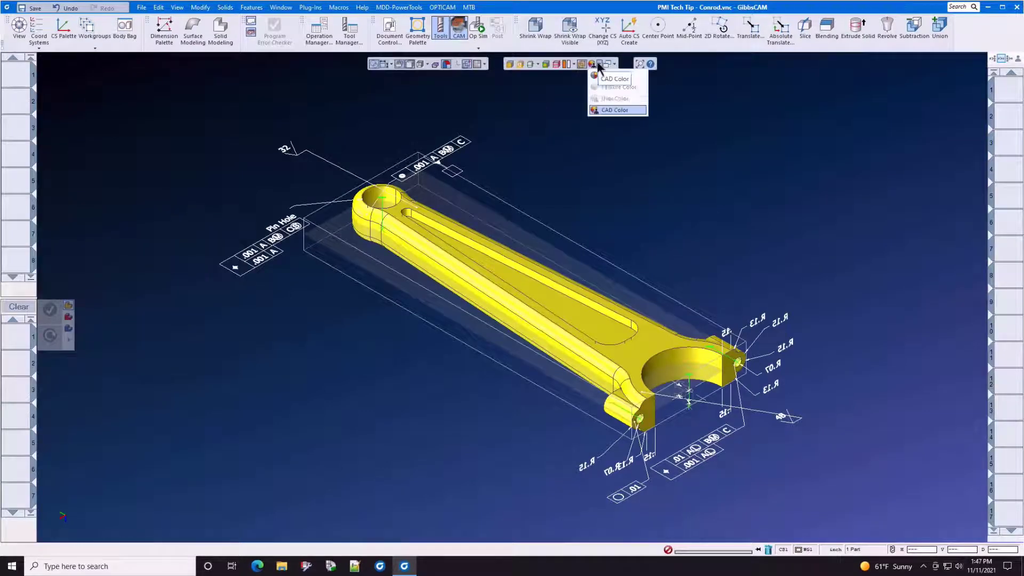
pyautogui.click(609, 110)
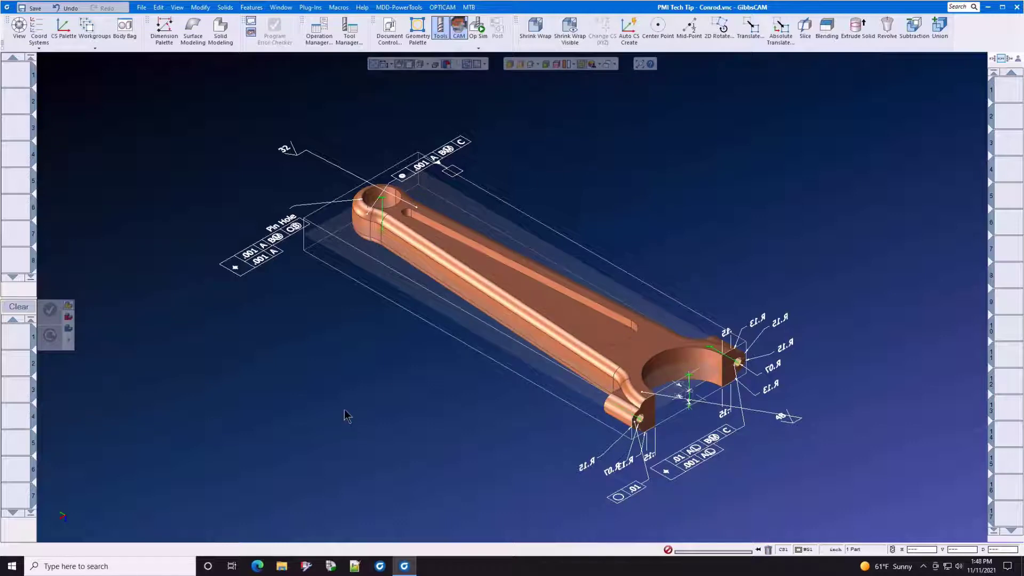
# Examine the PMI annotations around the connecting rod from several angles, including the undersides of both ends
pyautogui.moveTo(357, 328); pyautogui.dragTo(307, 335, button='middle')
pyautogui.scroll(-3, 355, 338)
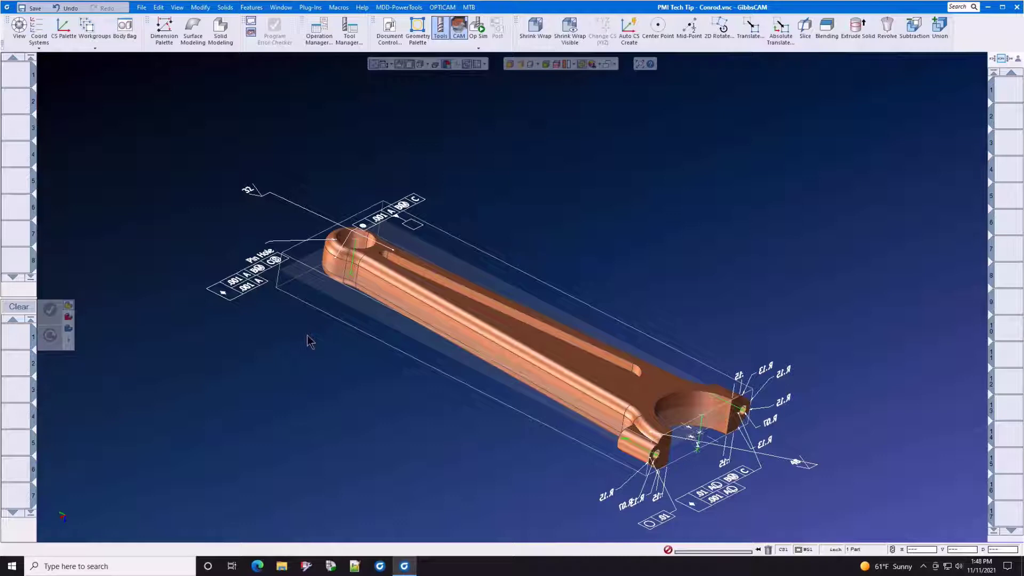
pyautogui.moveTo(308, 336); pyautogui.dragTo(325, 220, button='middle')
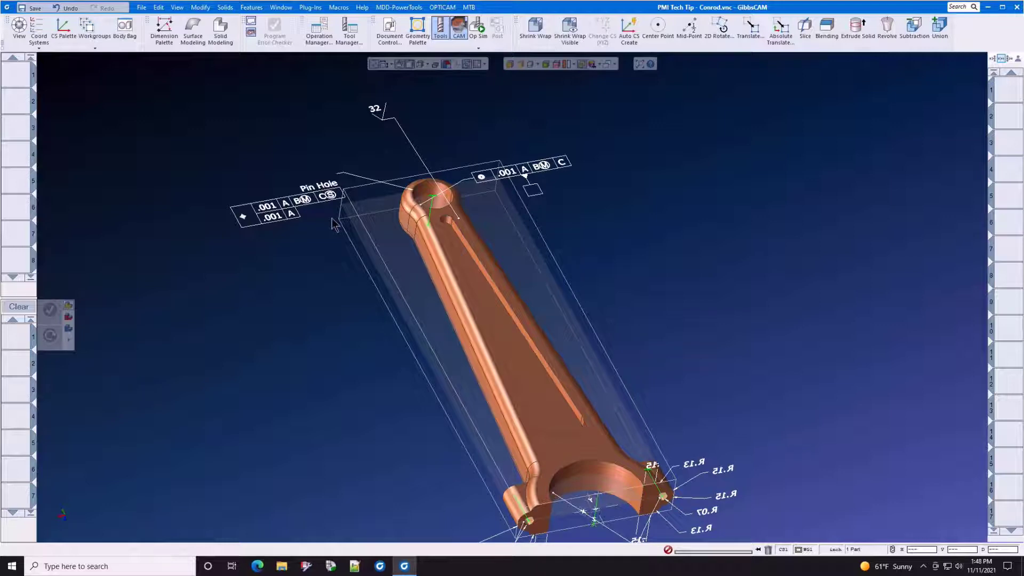
pyautogui.moveTo(320, 260); pyautogui.dragTo(323, 255, button='middle')
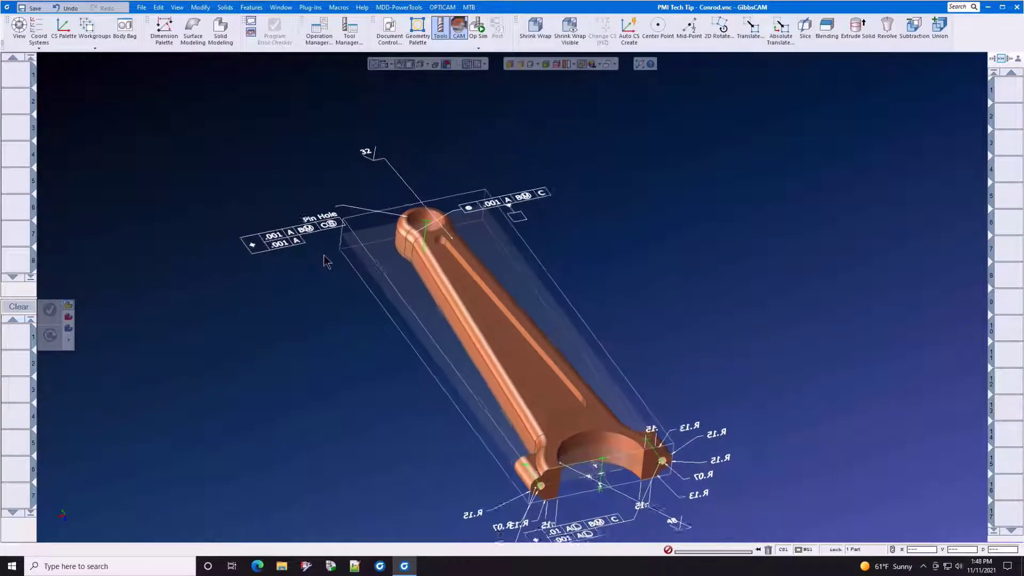
pyautogui.scroll(-1, 327, 254)
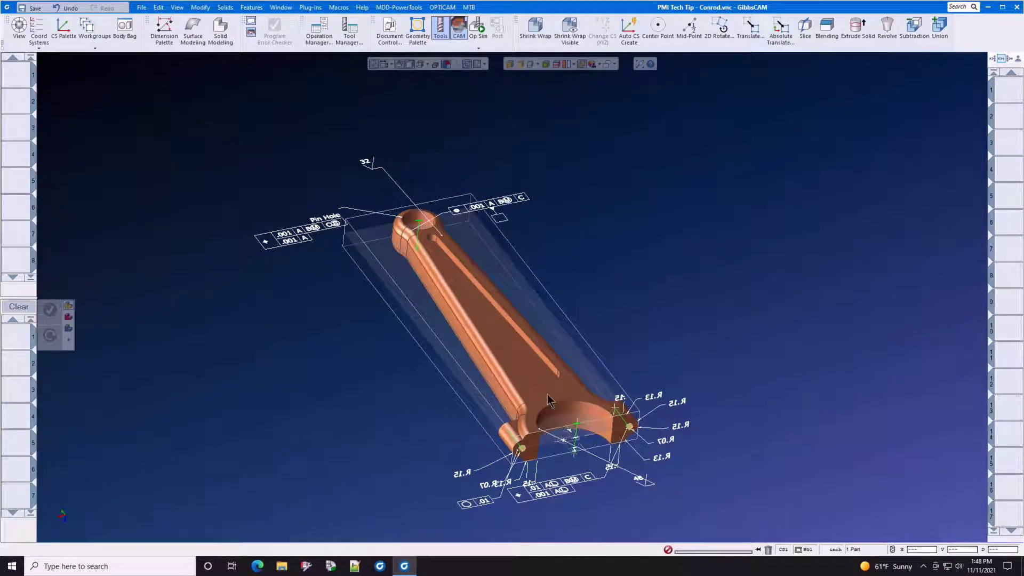
pyautogui.moveTo(562, 411); pyautogui.dragTo(497, 389, button='middle')
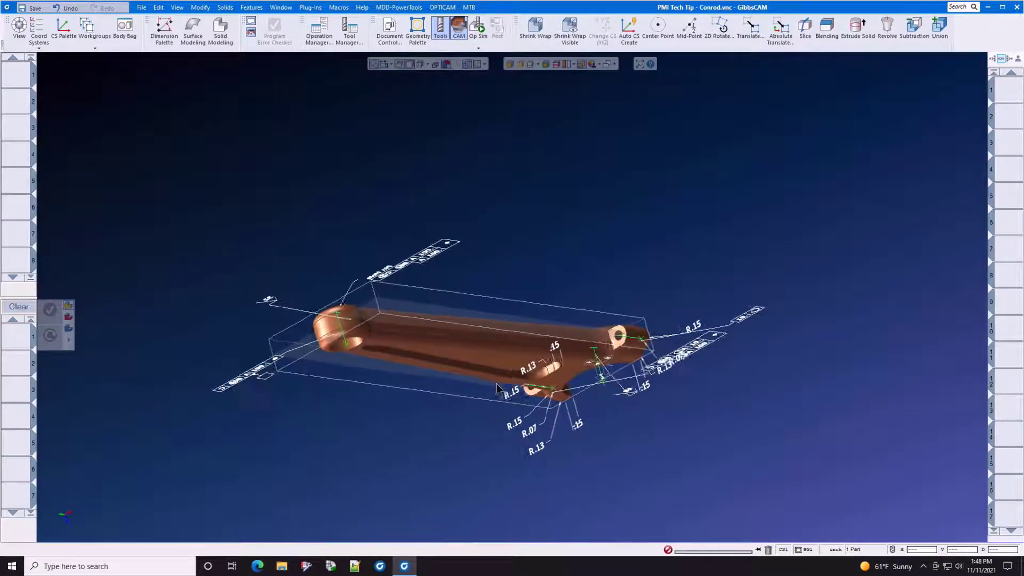
pyautogui.moveTo(493, 385); pyautogui.dragTo(476, 403, button='middle')
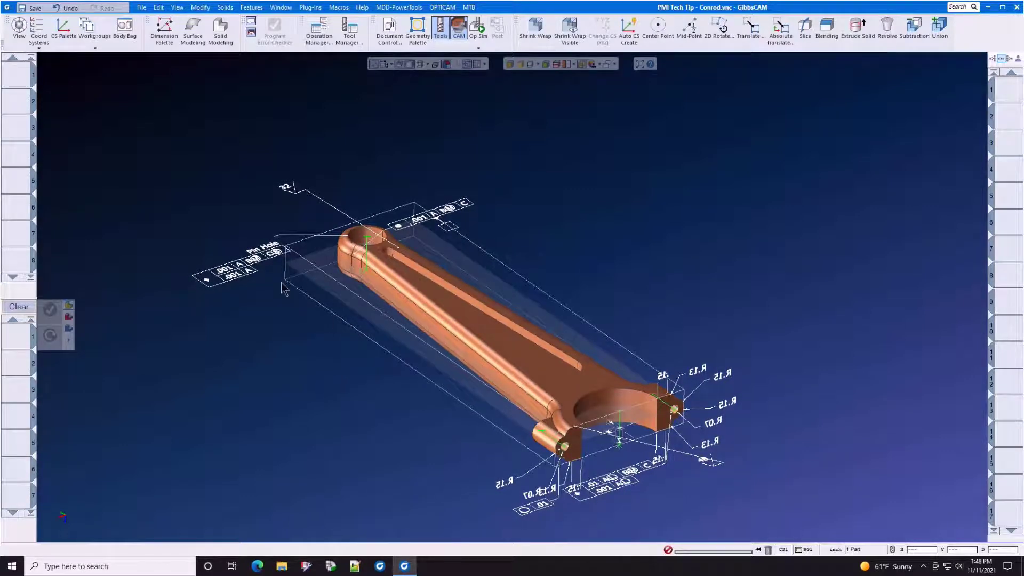
pyautogui.moveTo(245, 278); pyautogui.dragTo(381, 237, button='middle')
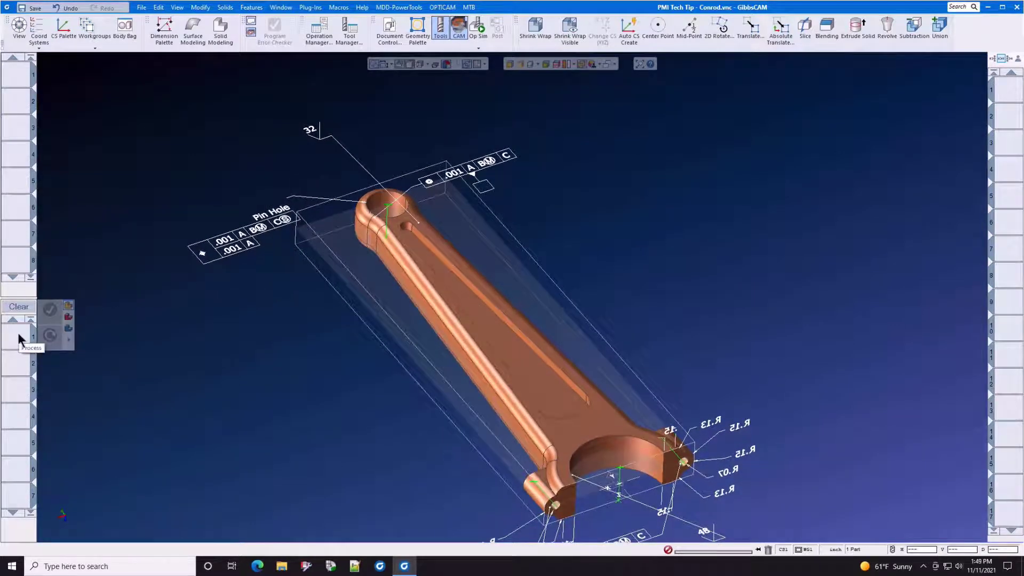
# Load the saved process list "PMI Tech Tip - Conrod" from the Demo Processes folder
pyautogui.rightClick(18, 332)
pyautogui.moveTo(46, 413)
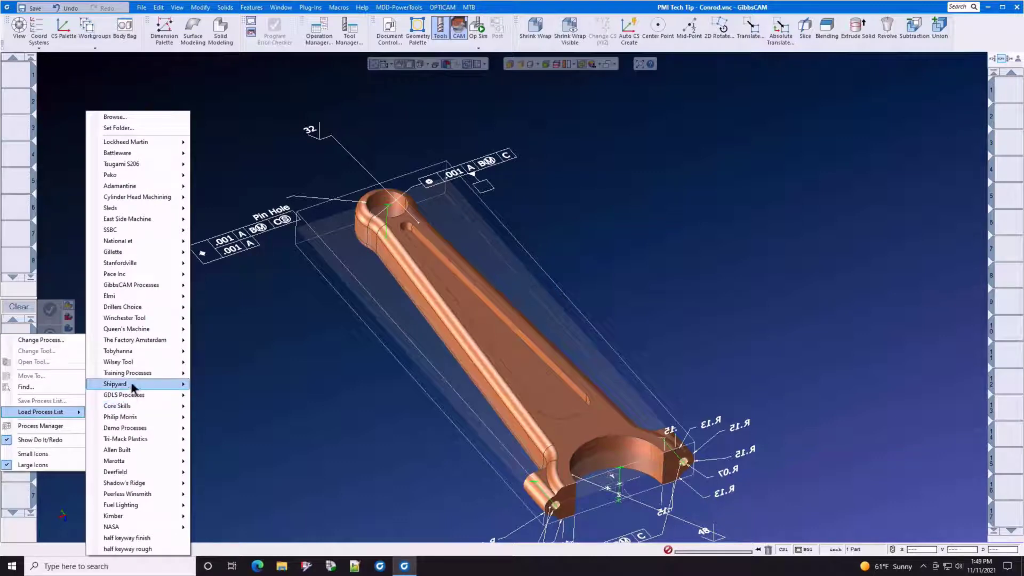
pyautogui.moveTo(136, 376)
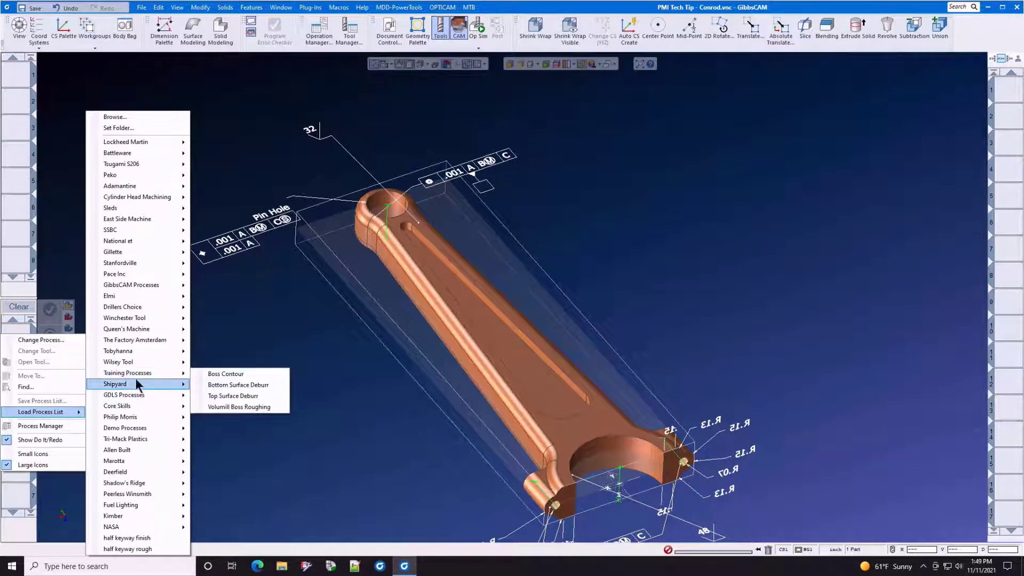
pyautogui.moveTo(152, 427)
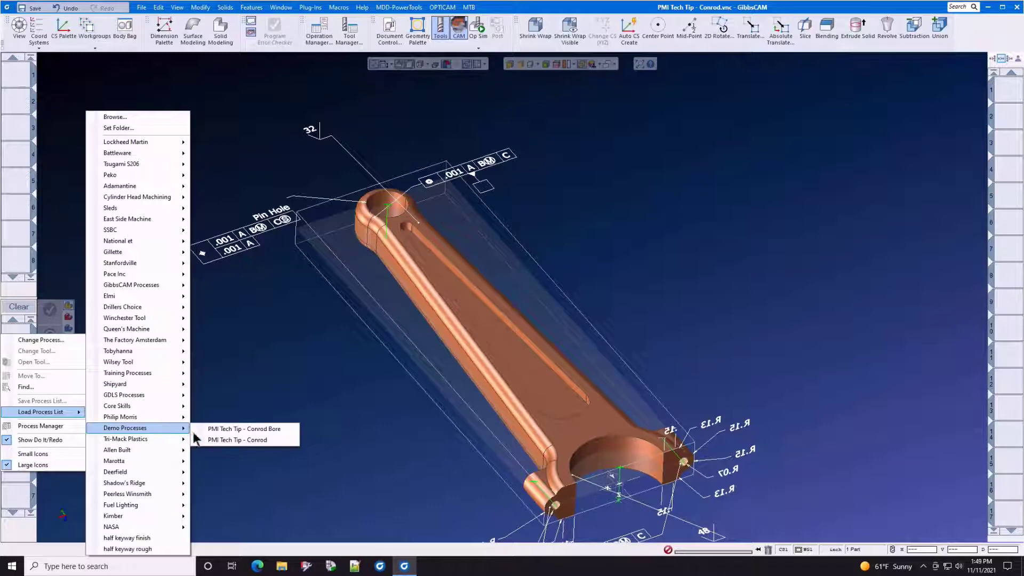
pyautogui.click(216, 442)
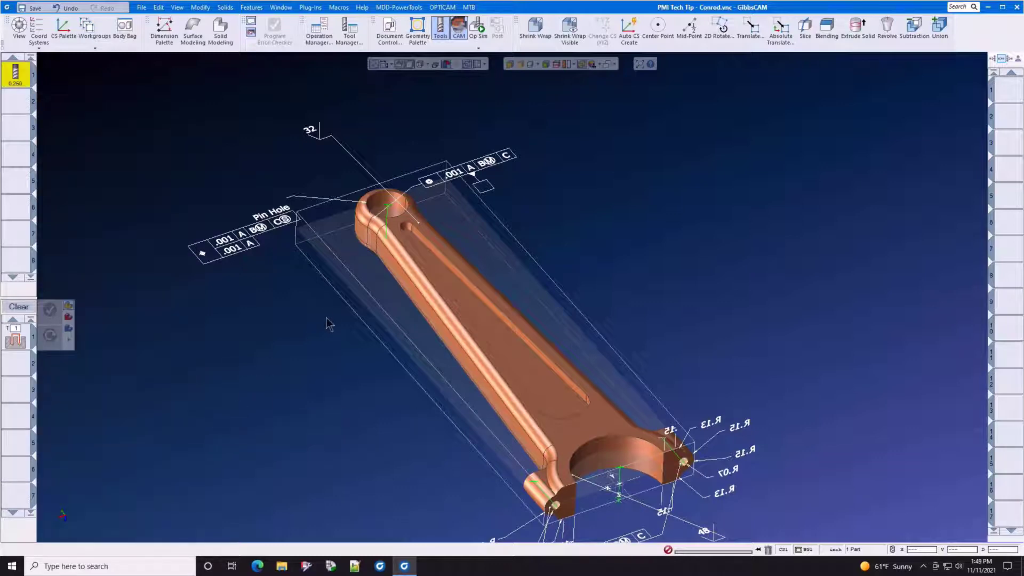
# Generate the loaded process's toolpath on the pin hole's inner wall and clear the process list
pyautogui.click(383, 234)
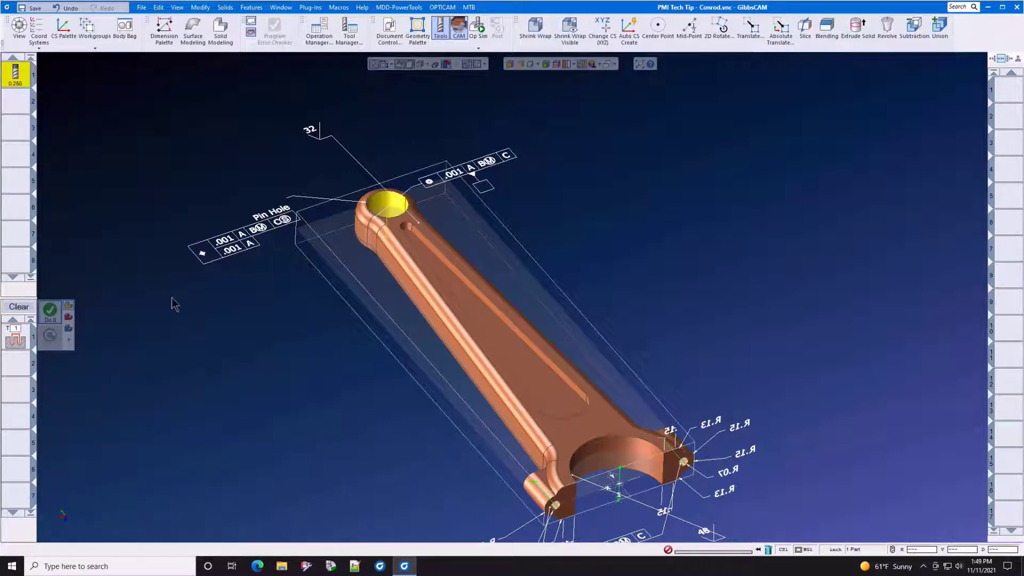
pyautogui.click(50, 311)
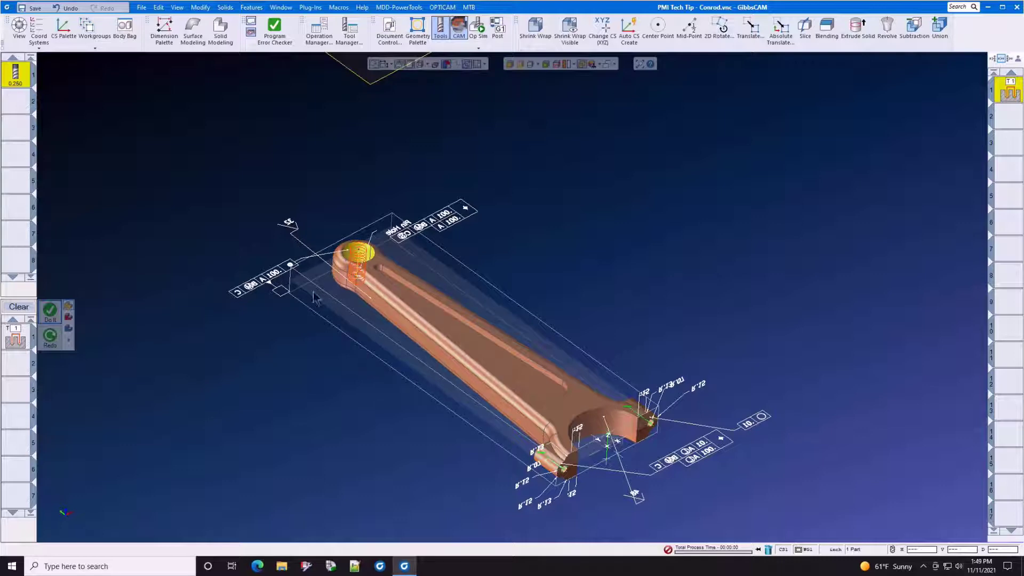
pyautogui.click(19, 308)
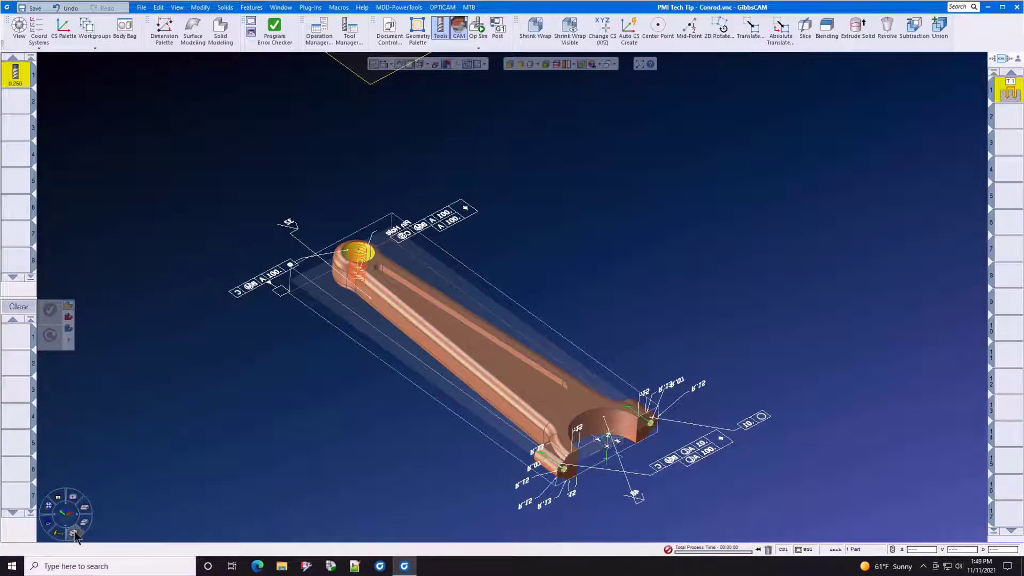
# Return to the isometric view and load the saved process list "PMI Tech Tip - Conrod Bore" from Demo Processes
pyautogui.click(80, 531)
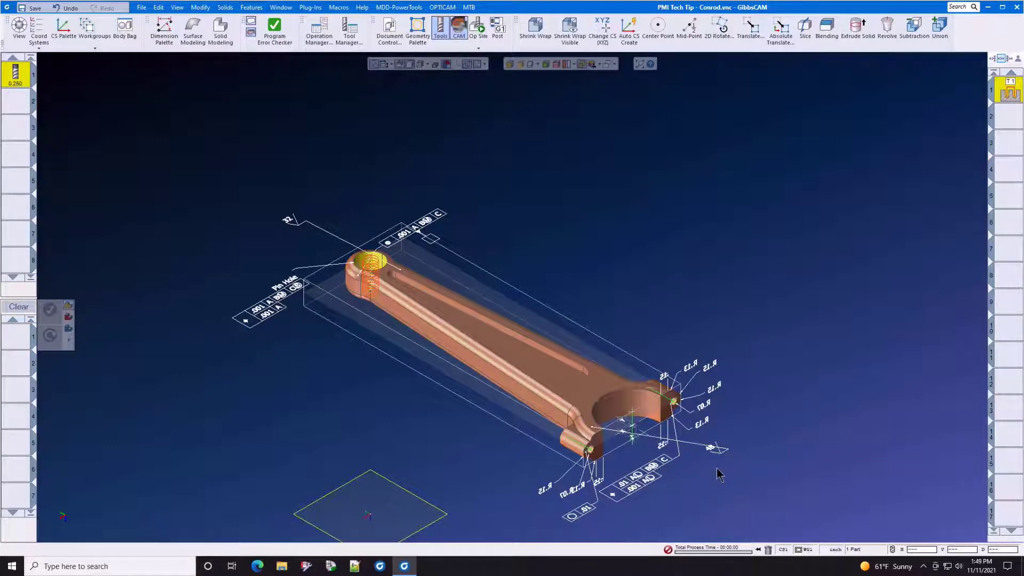
pyautogui.moveTo(717, 474); pyautogui.dragTo(560, 435, button='middle')
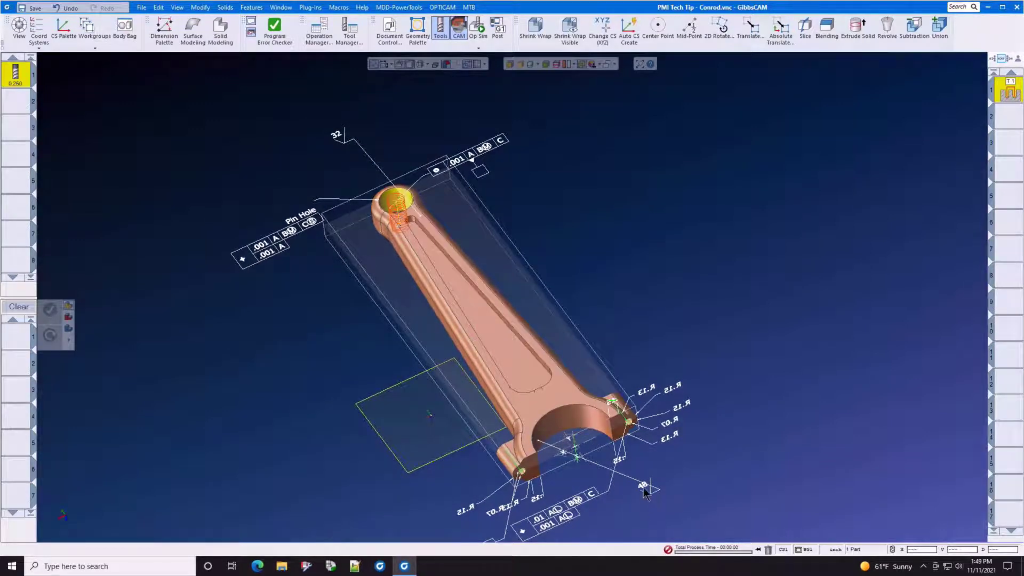
pyautogui.moveTo(651, 506); pyautogui.dragTo(410, 440, button='middle')
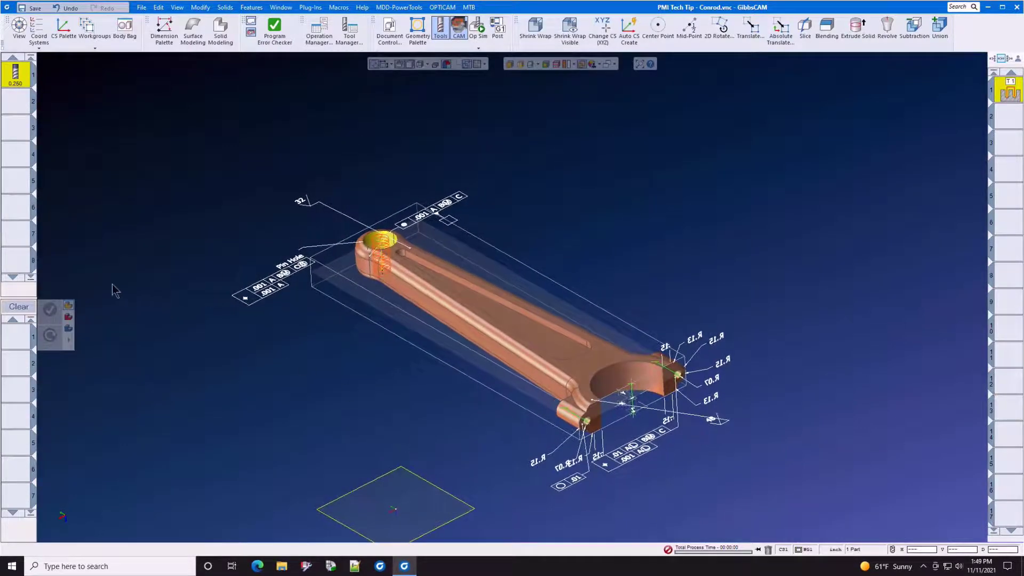
pyautogui.rightClick(11, 335)
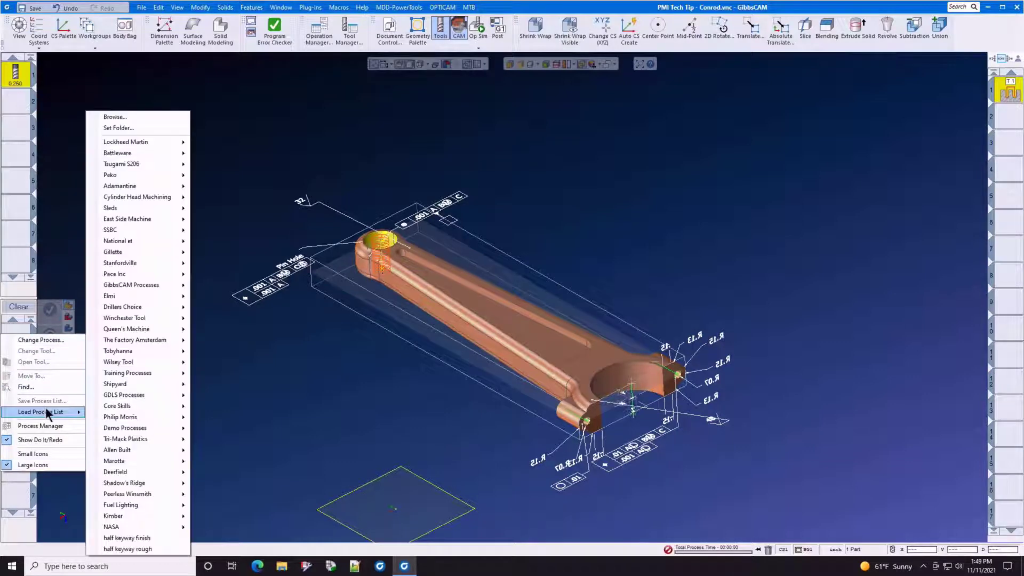
pyautogui.moveTo(137, 428)
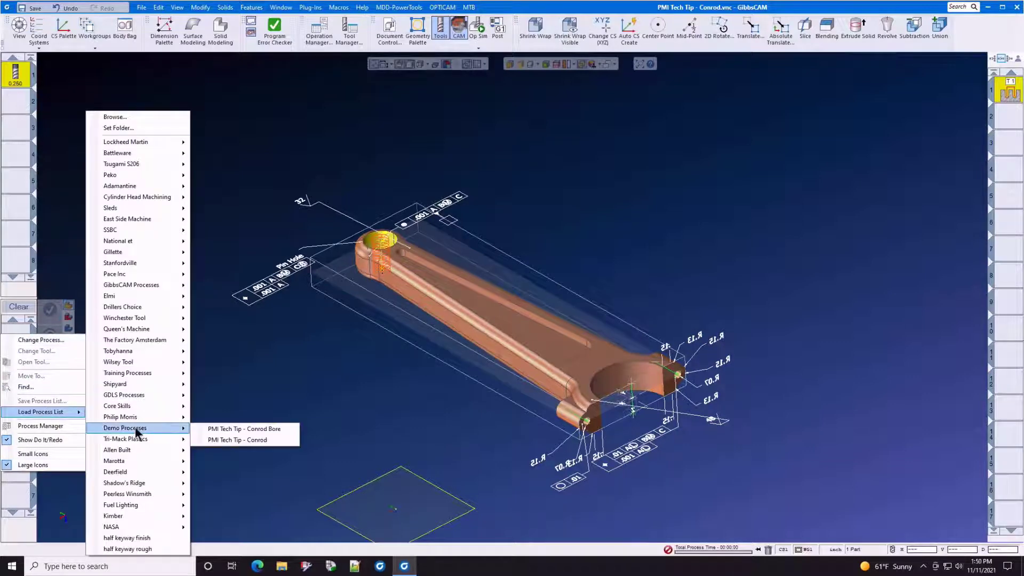
pyautogui.click(216, 426)
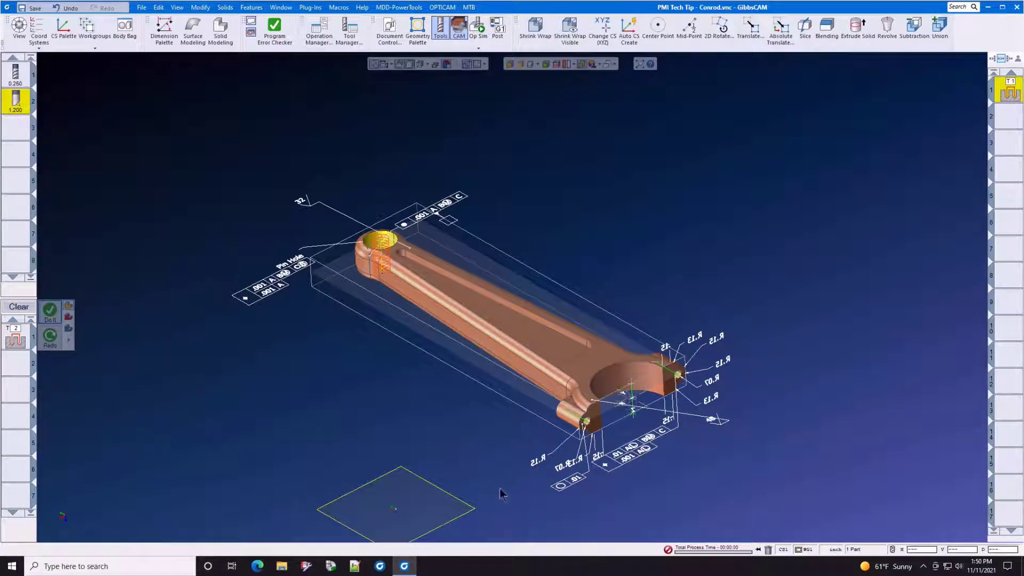
# Open the loaded Holes process and check its RPM and feed settings for the Fine Bore cycle
pyautogui.moveTo(490, 472)
pyautogui.mouseDown(button='middle')
pyautogui.moveTo(544, 443)
pyautogui.moveTo(333, 425)
pyautogui.moveTo(344, 418)
pyautogui.mouseUp(button='middle')
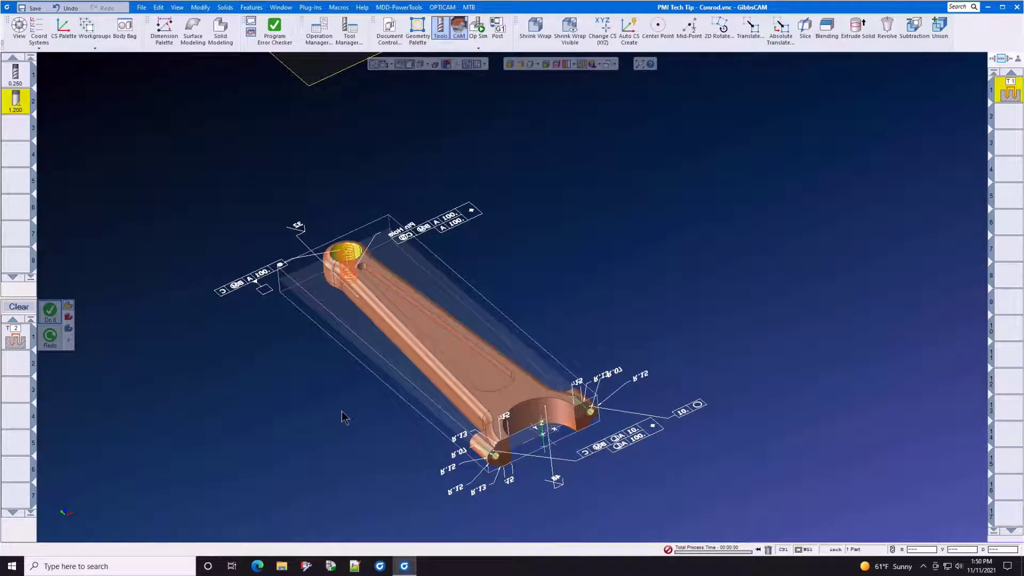
pyautogui.click(24, 339)
pyautogui.doubleClick(28, 339)
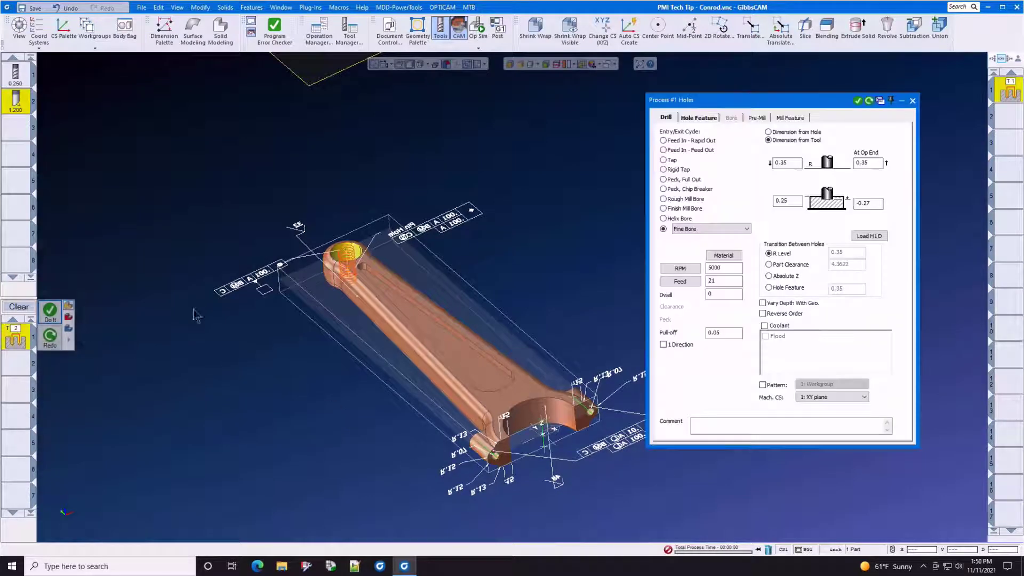
pyautogui.doubleClick(725, 268)
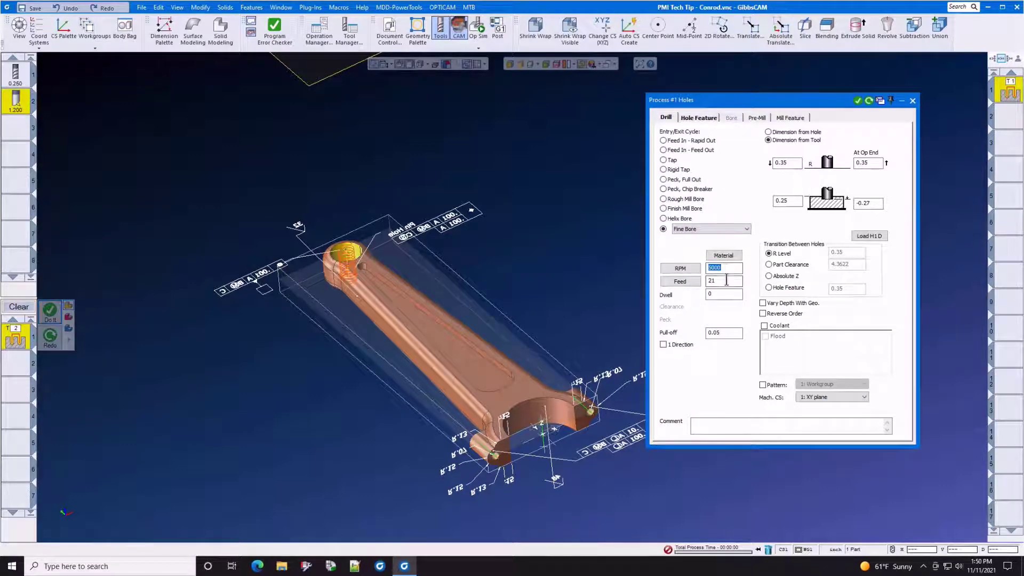
pyautogui.doubleClick(726, 281)
# Generate the Fine Bore operation on the large half-round bore face and close the process settings
pyautogui.click(544, 441)
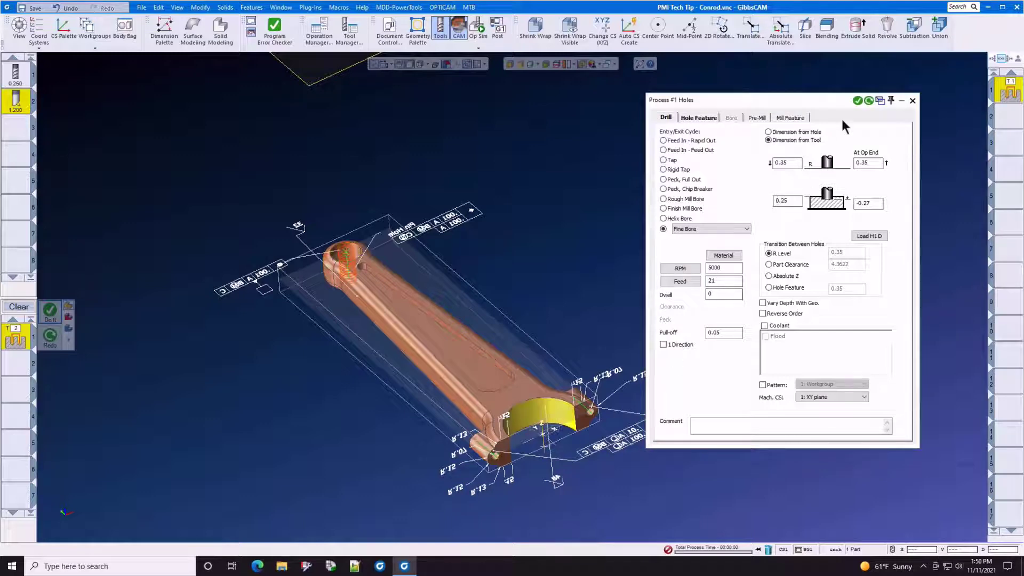
pyautogui.click(858, 101)
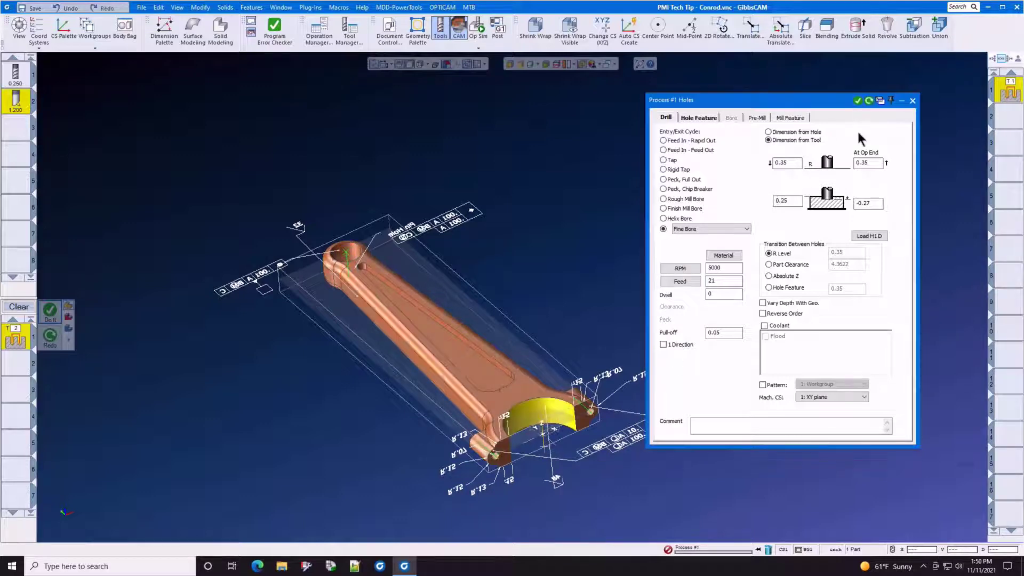
pyautogui.click(913, 101)
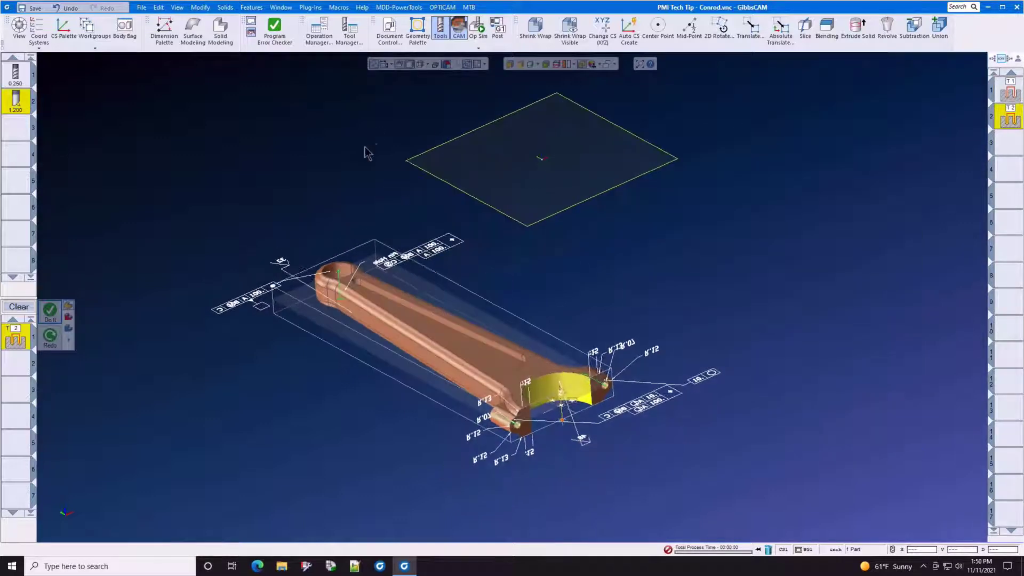
# Simulate the machining operations on the connecting rod body with Op Sim, adjusting the playback speed, and close the simulation and deselect the body
pyautogui.click(436, 316)
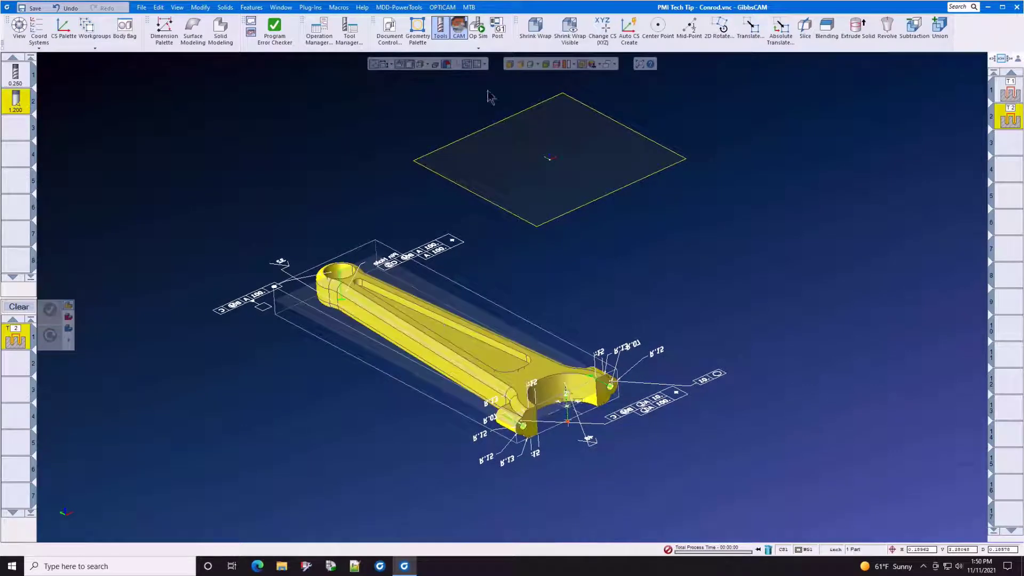
pyautogui.click(477, 25)
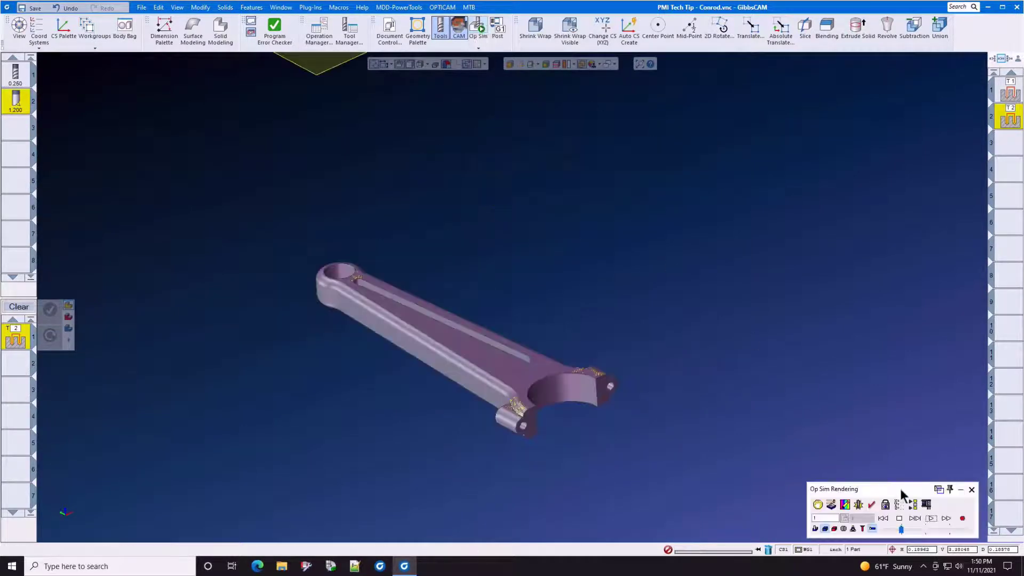
pyautogui.click(932, 520)
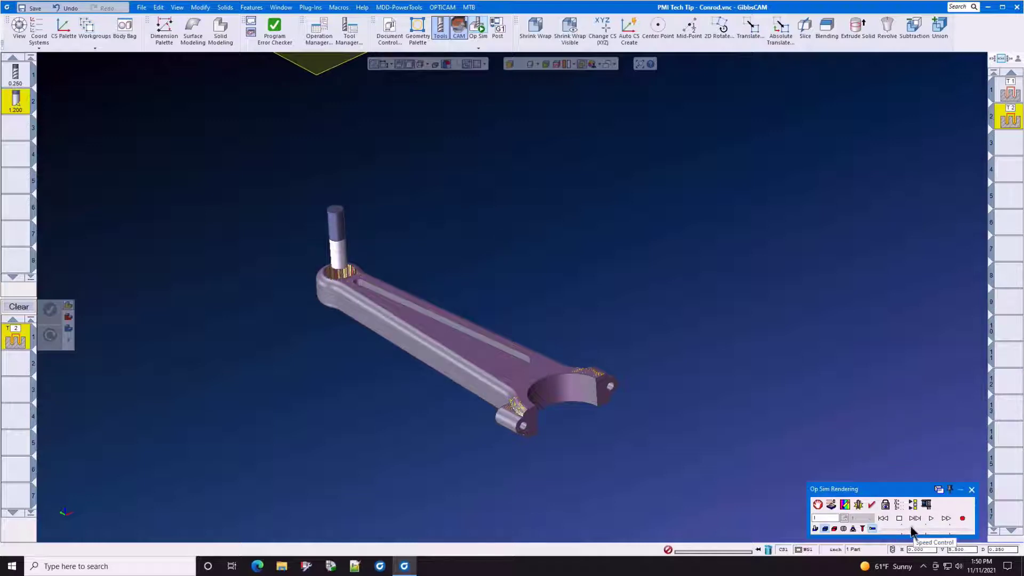
pyautogui.moveTo(913, 529); pyautogui.dragTo(901, 529)
pyautogui.click(929, 519)
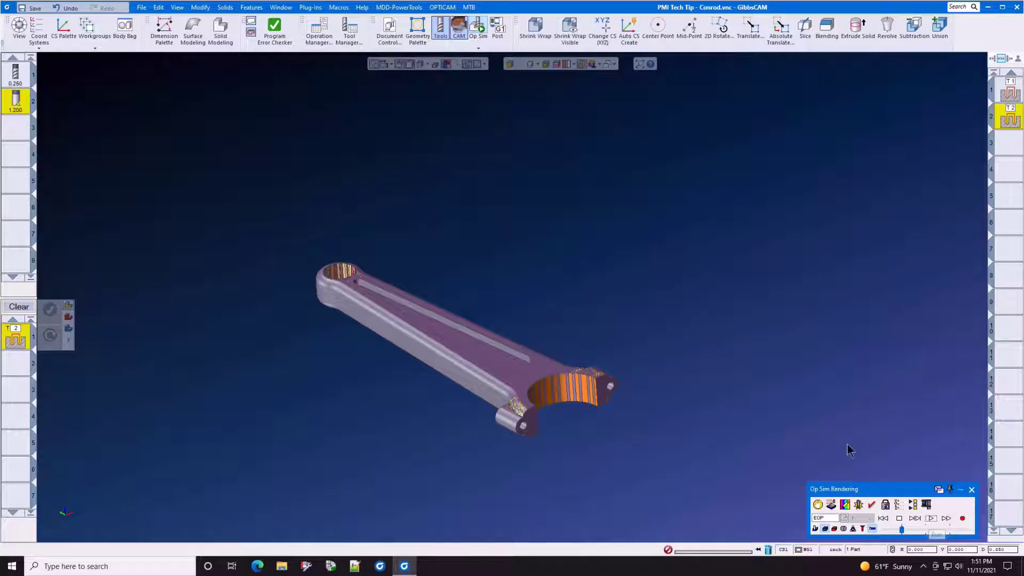
pyautogui.moveTo(661, 432)
pyautogui.mouseDown(button='middle')
pyautogui.moveTo(670, 421)
pyautogui.moveTo(665, 437)
pyautogui.mouseUp(button='middle')
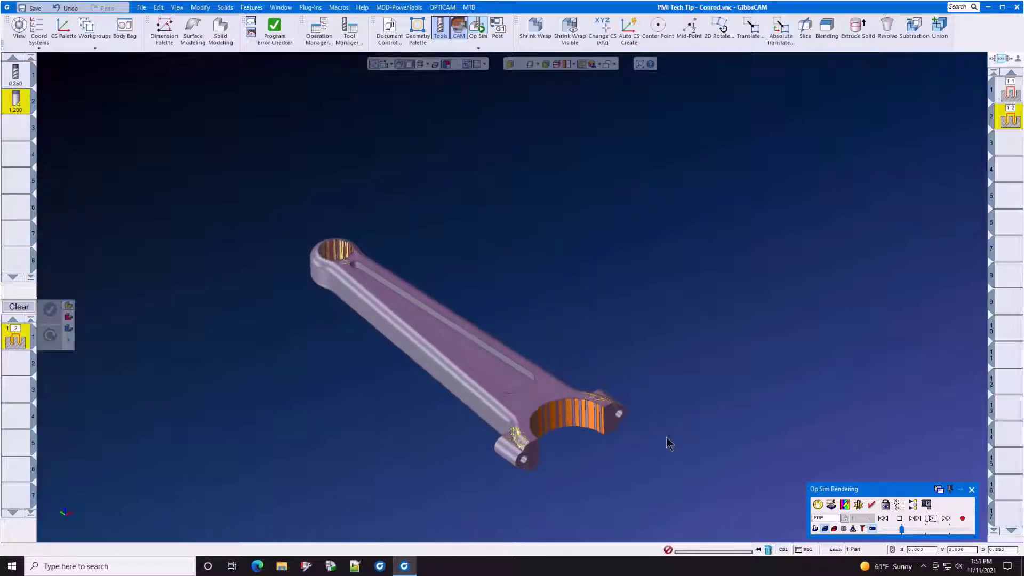
pyautogui.click(972, 490)
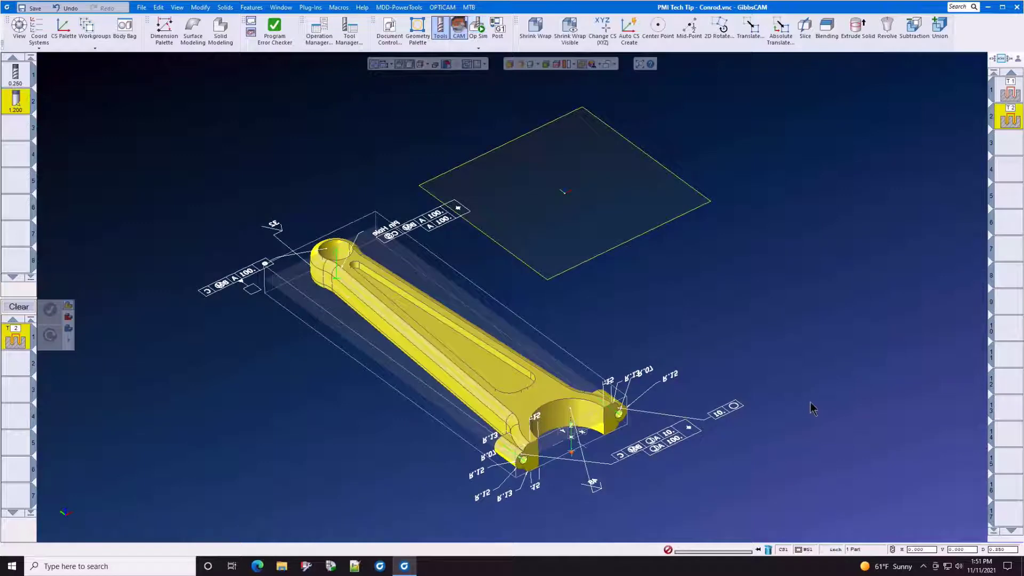
pyautogui.click(789, 337)
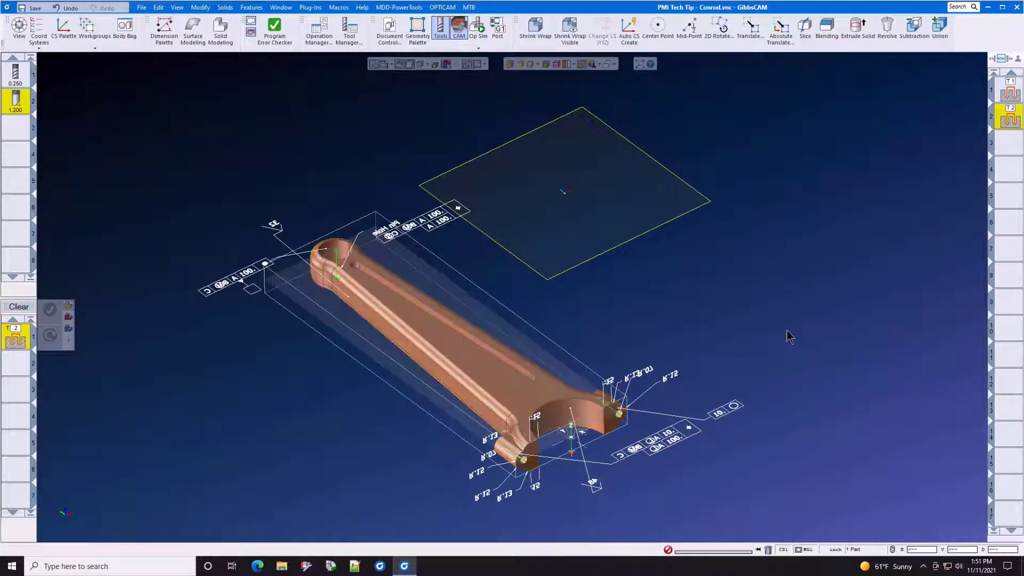